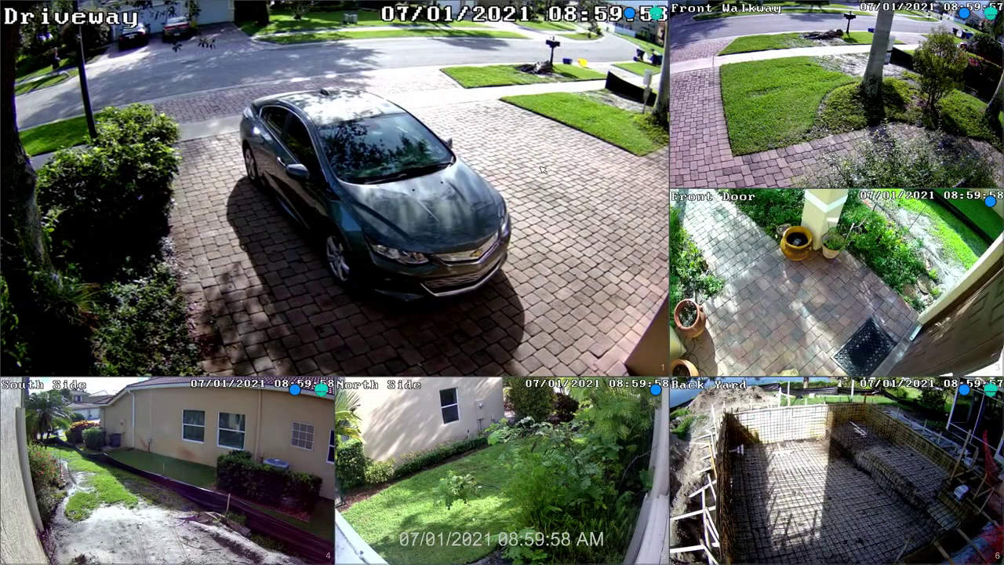
Enlarge the Driveway camera and open the Intelligent Analytics human-body search
double_click(388, 171)
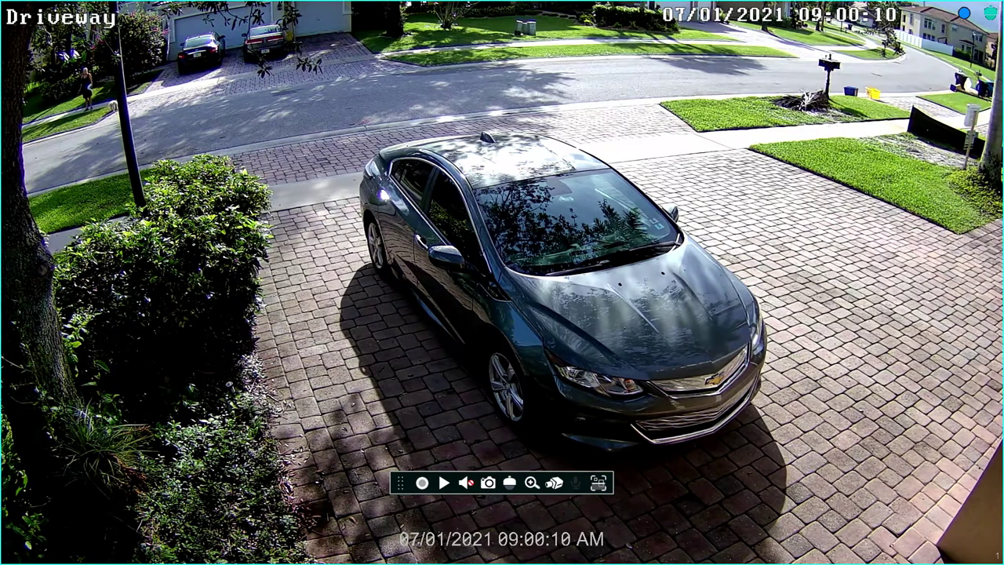
click(17, 545)
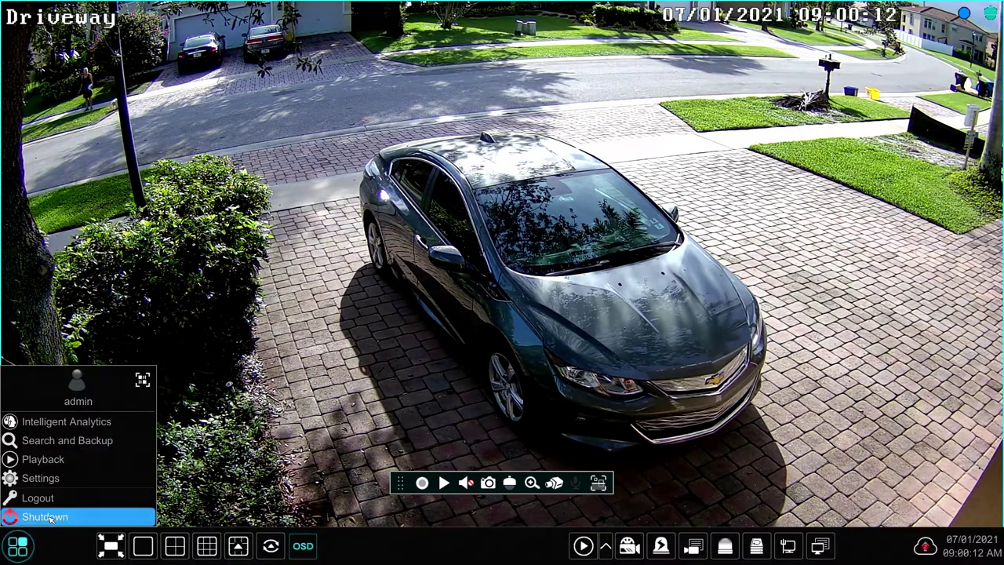
click(95, 424)
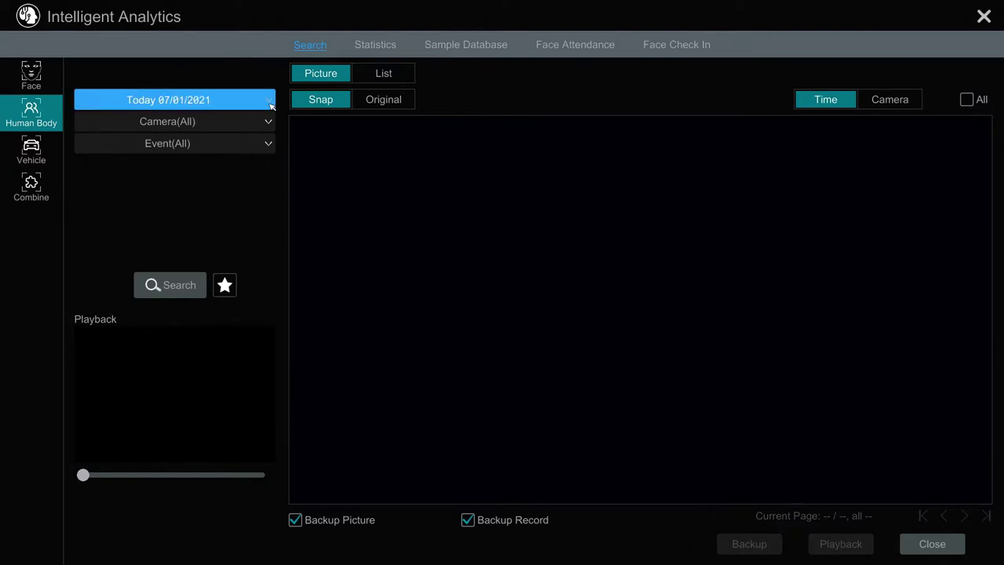
Filter the search to Today, the Driveway camera and Intrusion events
click(154, 102)
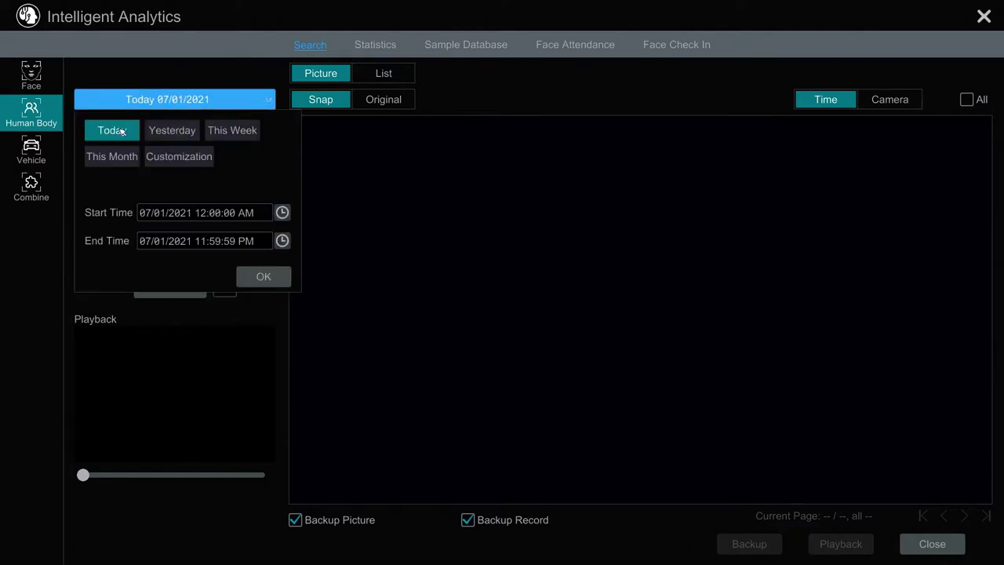
click(259, 277)
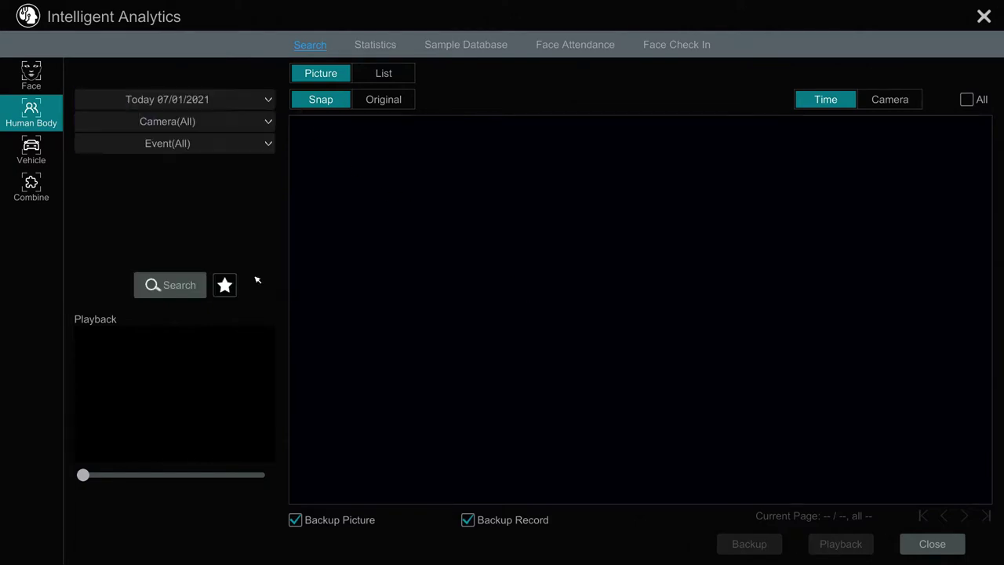
click(266, 124)
click(104, 196)
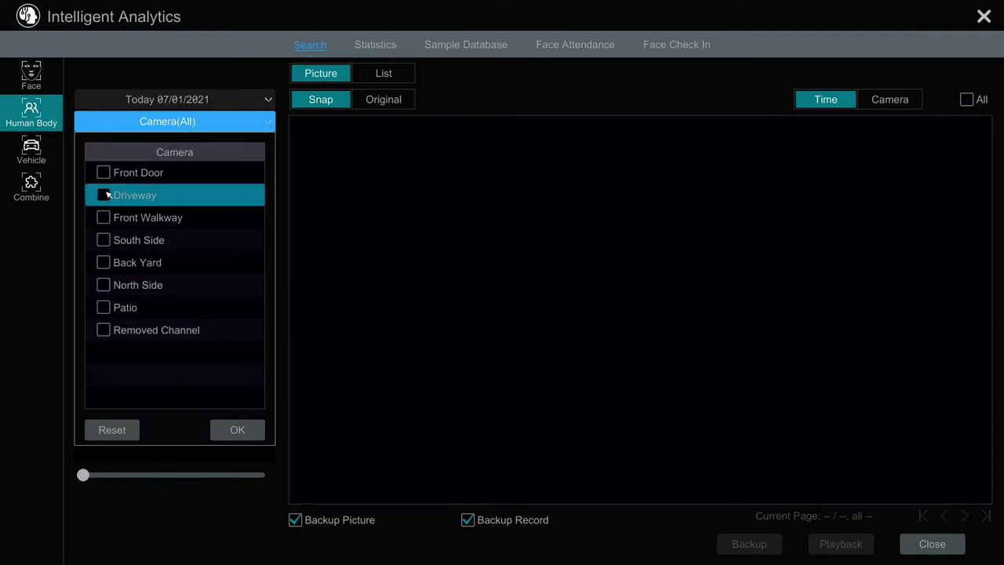
click(236, 431)
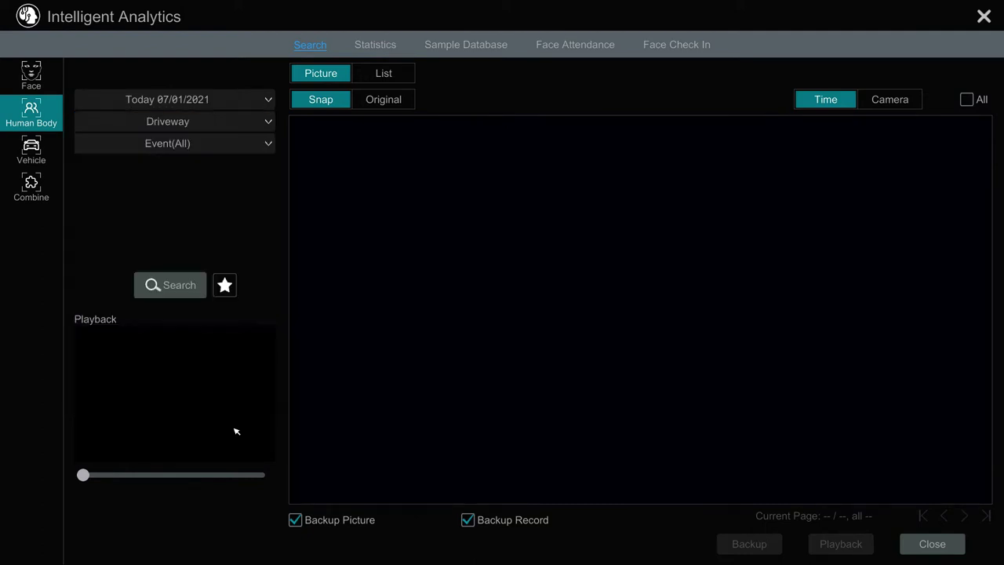
click(258, 148)
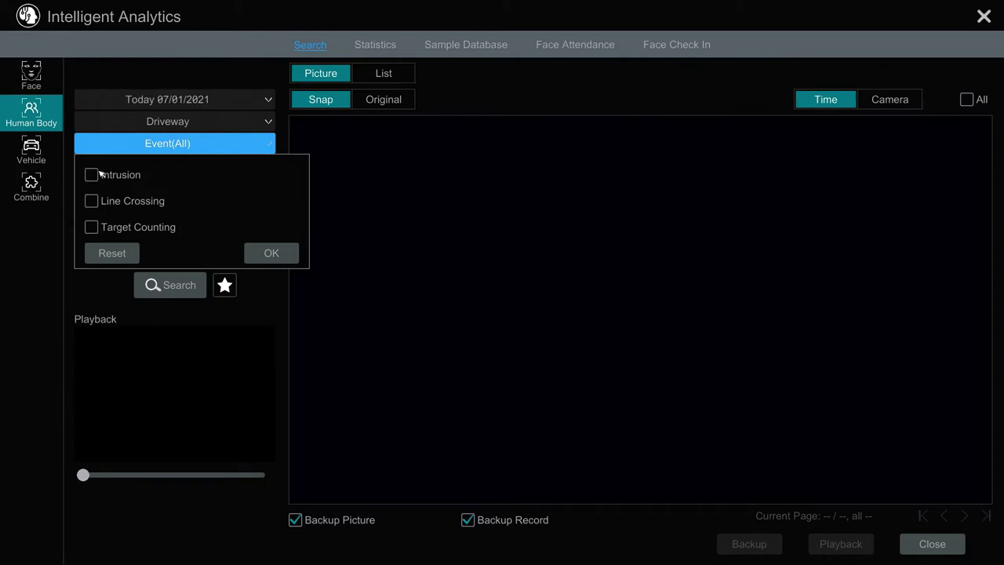
click(271, 253)
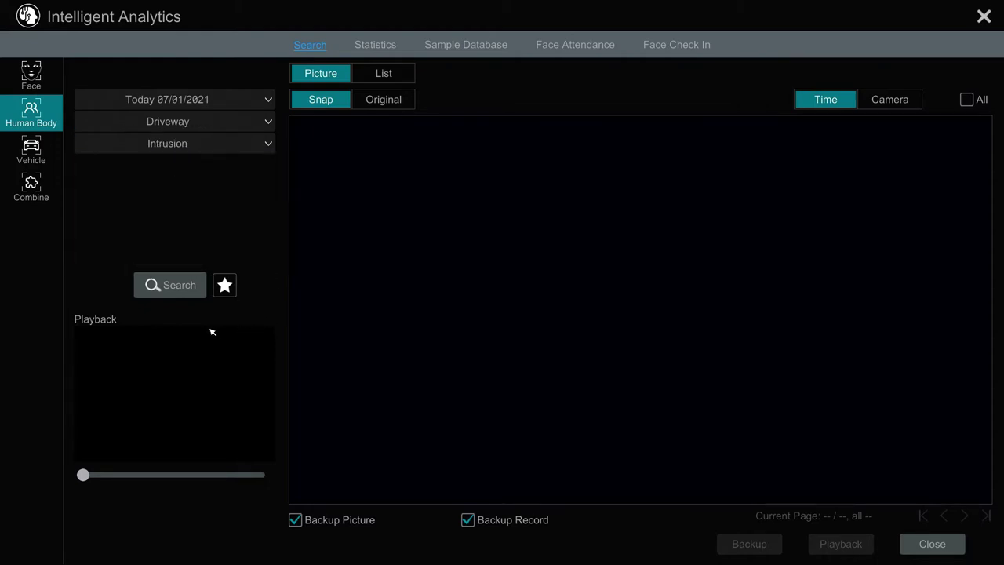
Search for Driveway intrusions and play the 08:42:35 snapshot's clip full-screen
click(181, 289)
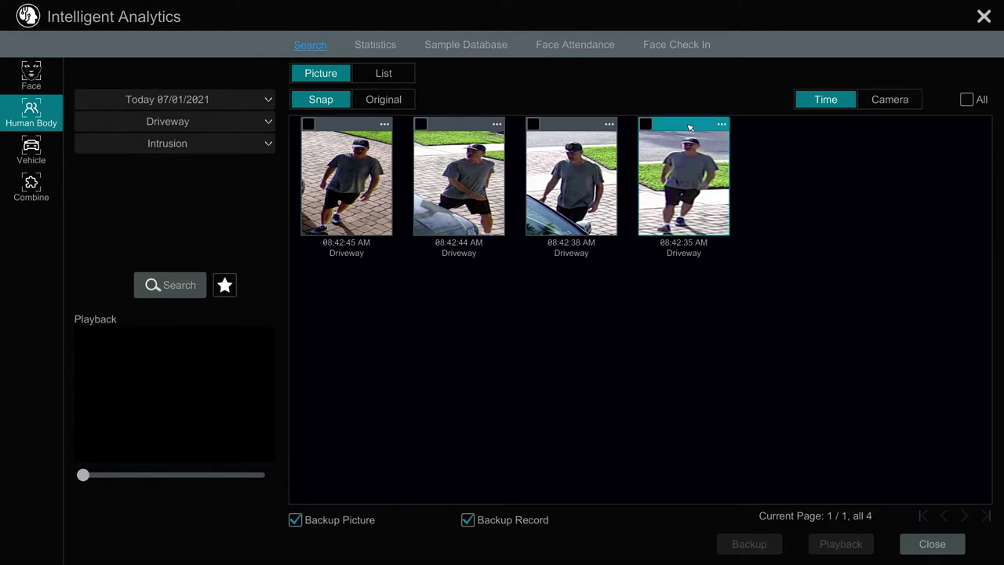
click(575, 124)
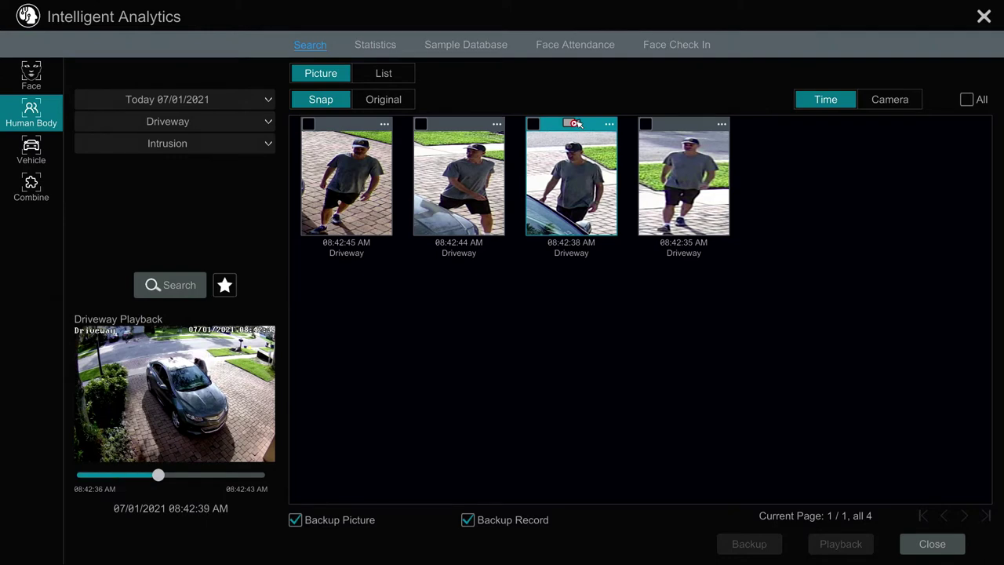
click(646, 125)
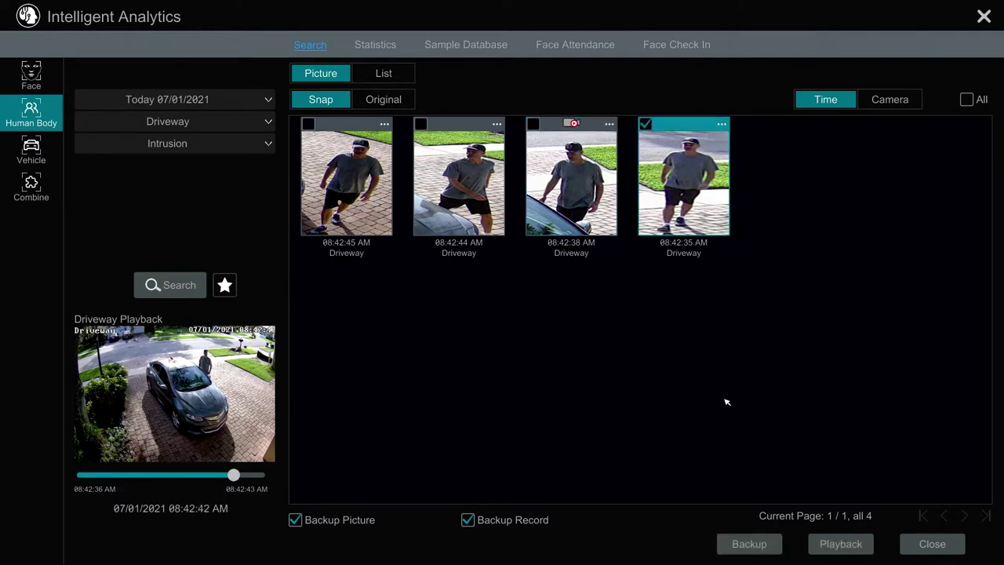
click(837, 544)
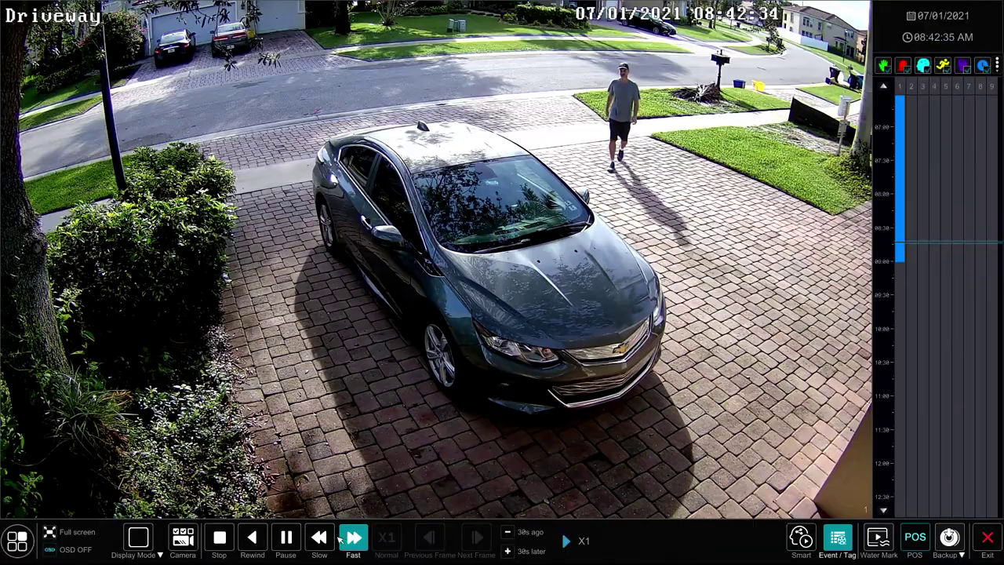
Pause and resume the Driveway clip, hold it at 08:43:03, and show the Backup menu
click(287, 537)
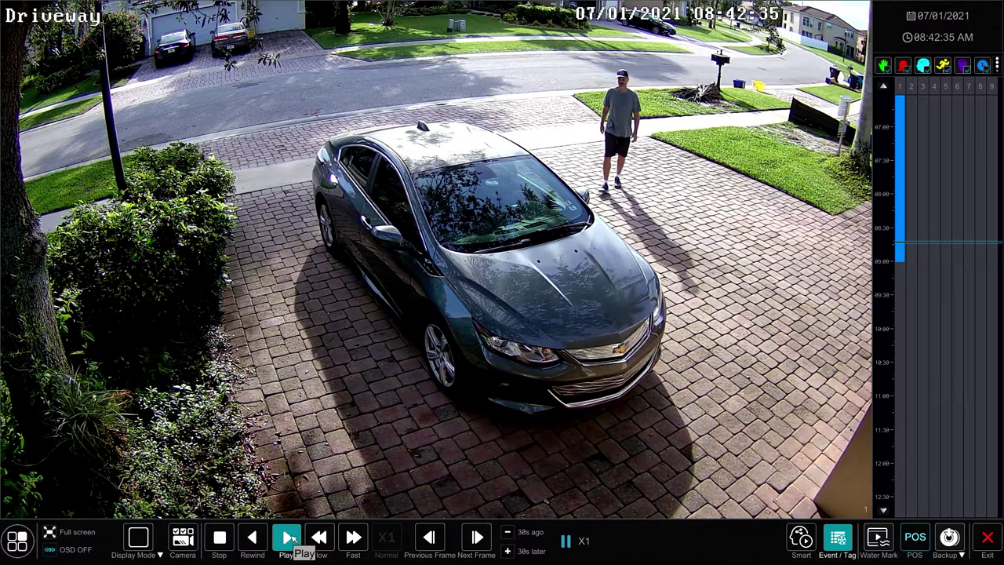
click(288, 537)
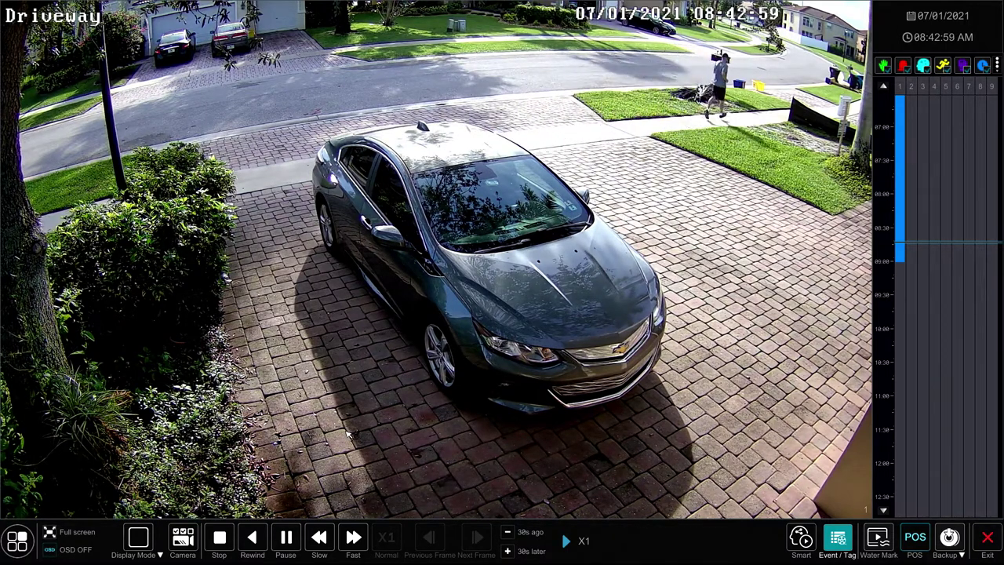
click(290, 536)
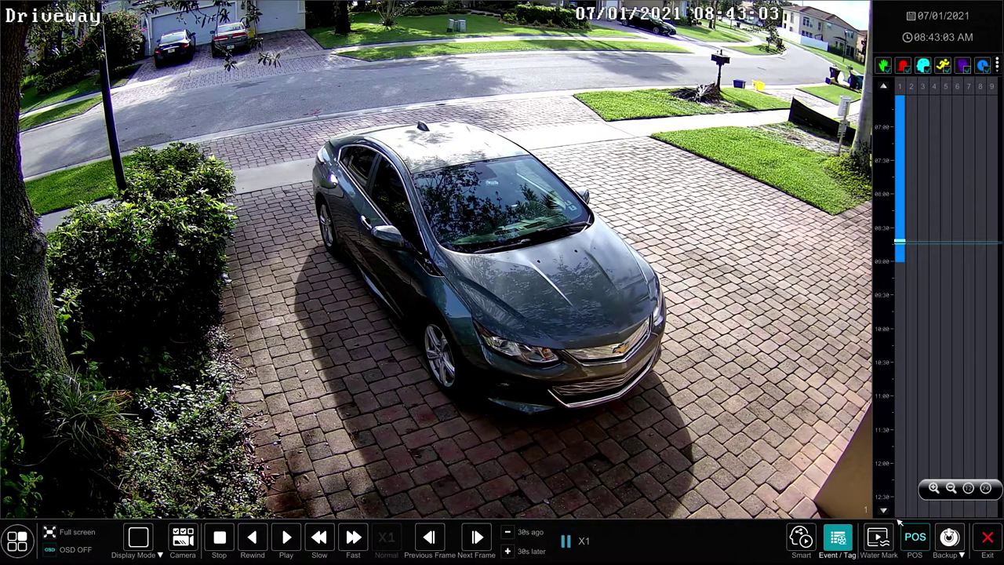
click(949, 538)
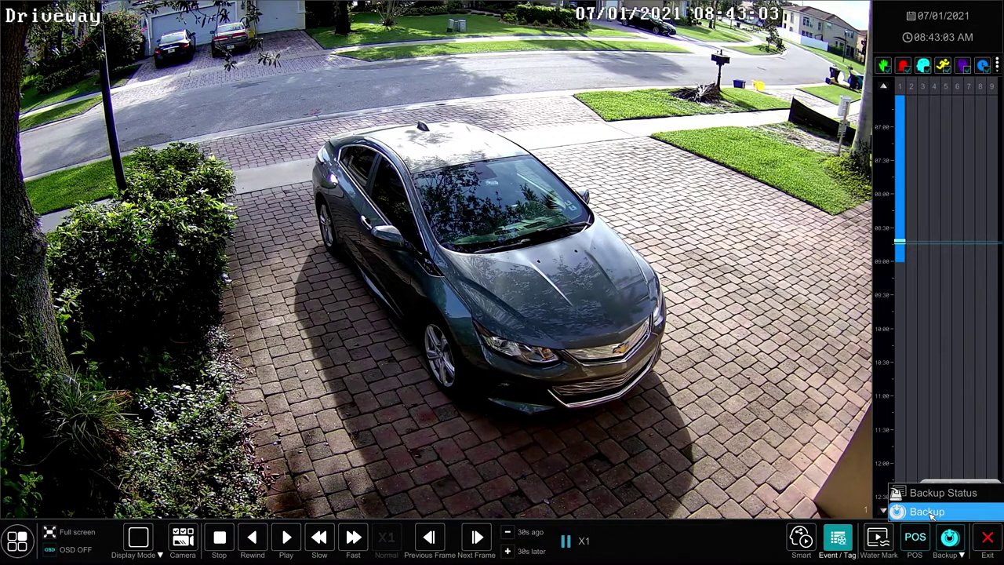
Start backing up the clip with the external USB storage as destination
click(929, 512)
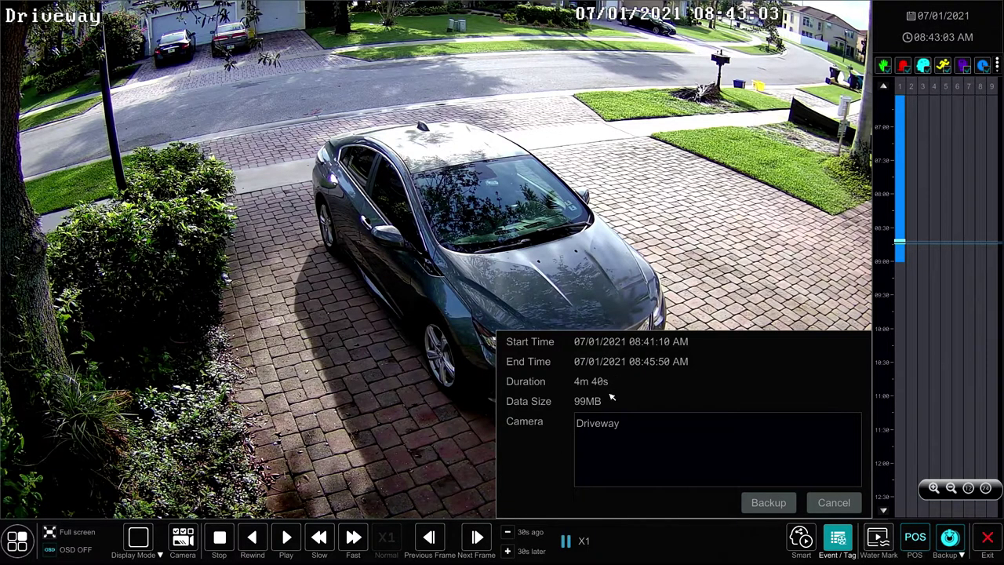
click(765, 501)
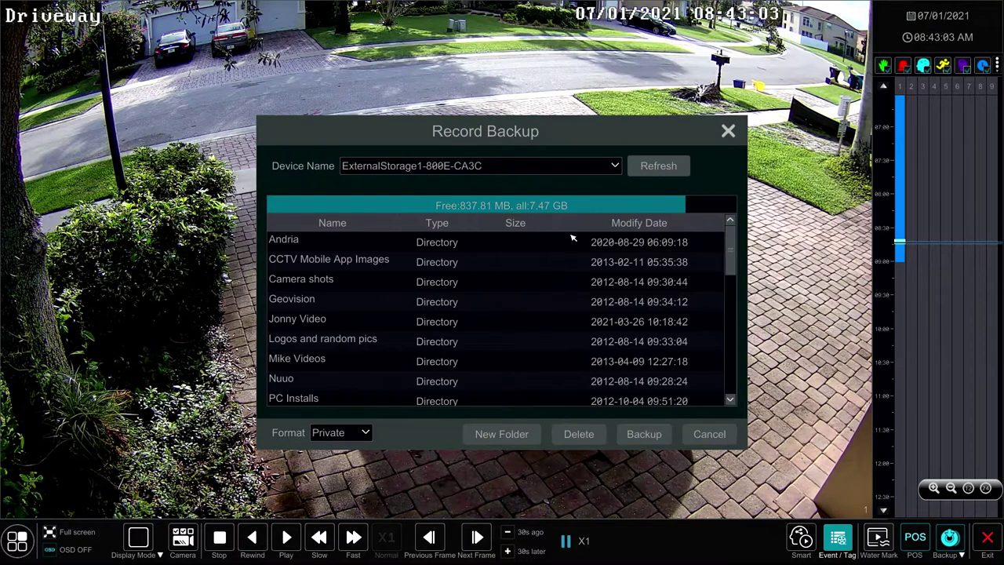
click(557, 173)
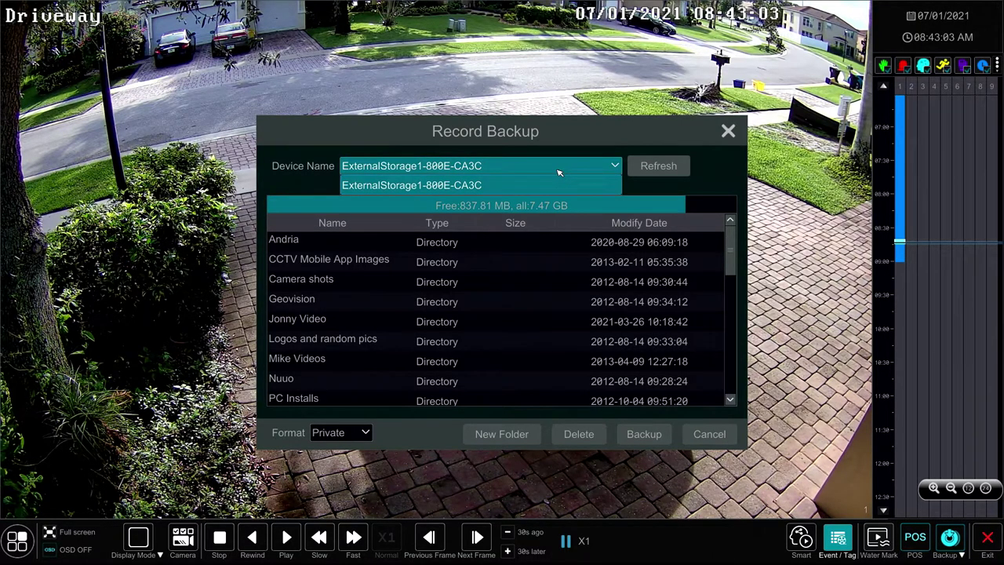
click(559, 172)
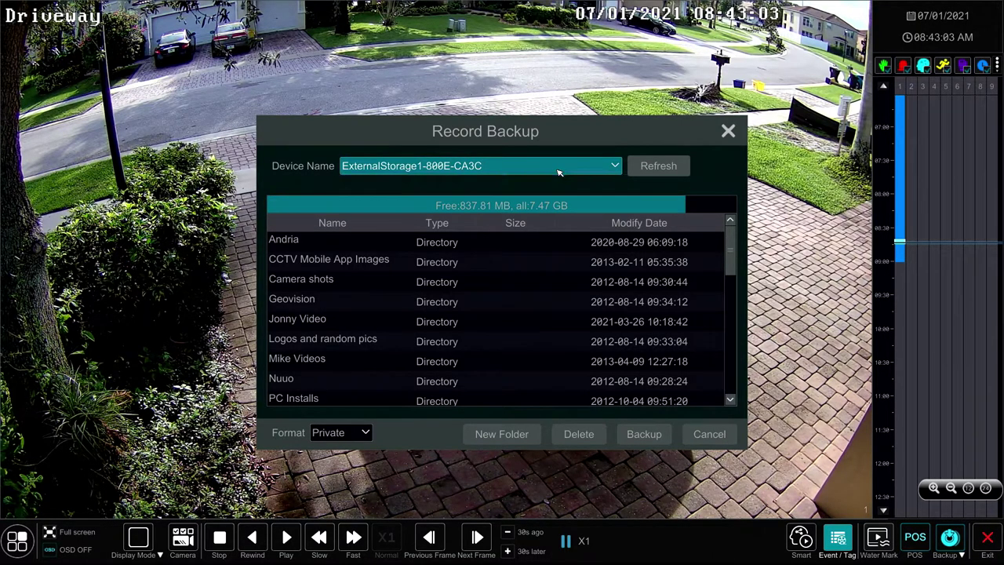
Create a '7 1 Event' folder on the USB storage and open it
click(512, 434)
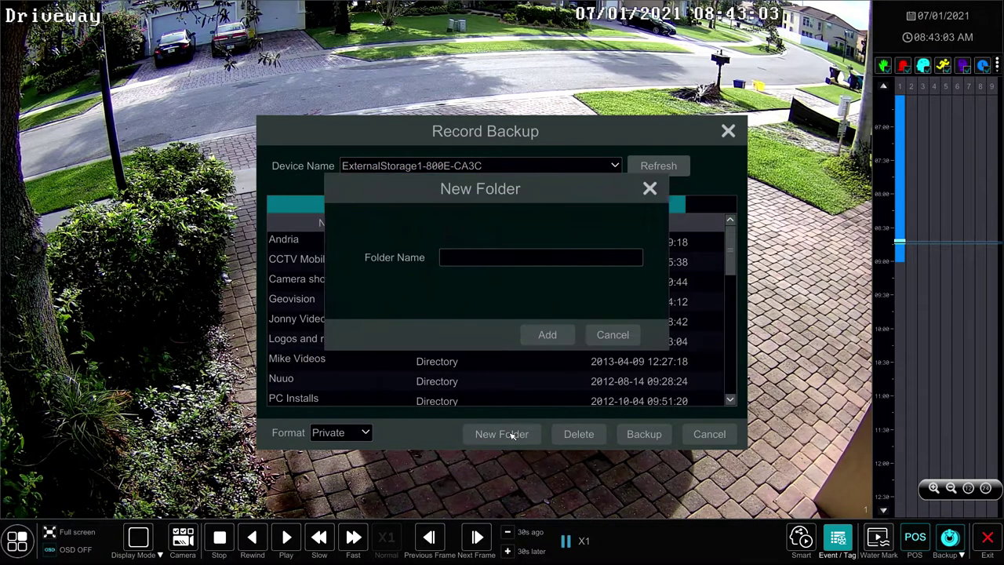
click(469, 258)
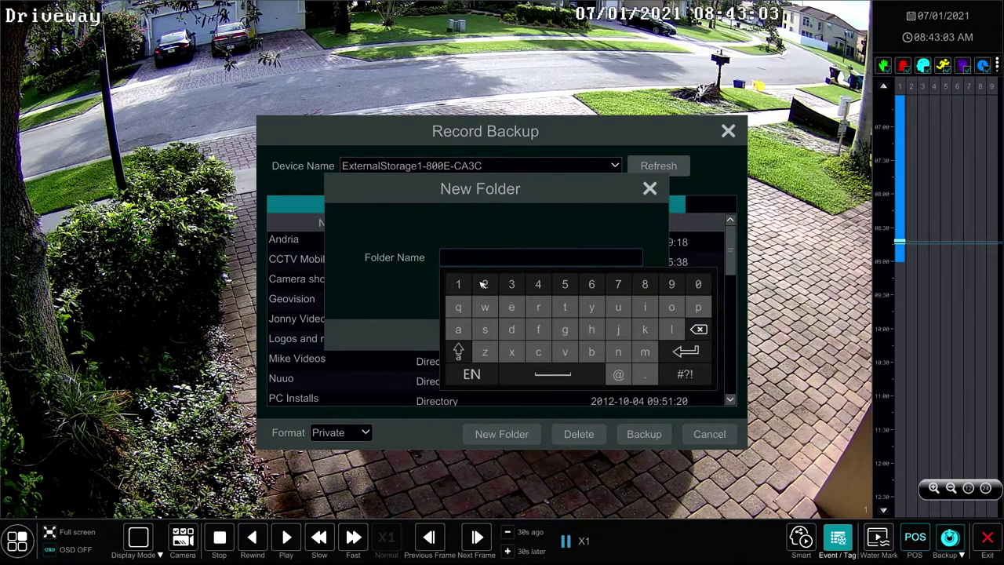
click(618, 284)
click(457, 284)
click(538, 379)
click(459, 352)
click(512, 306)
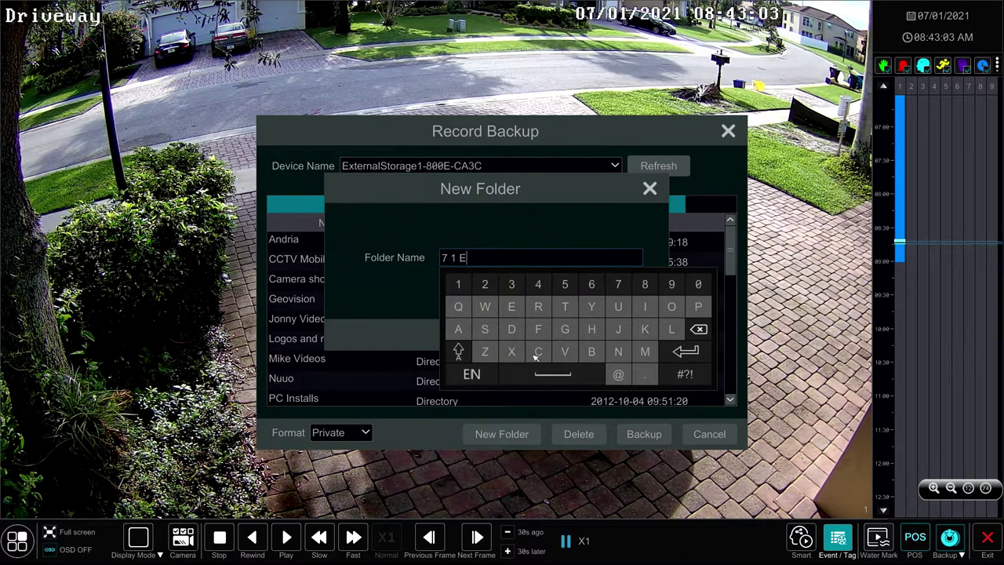
click(565, 352)
click(511, 306)
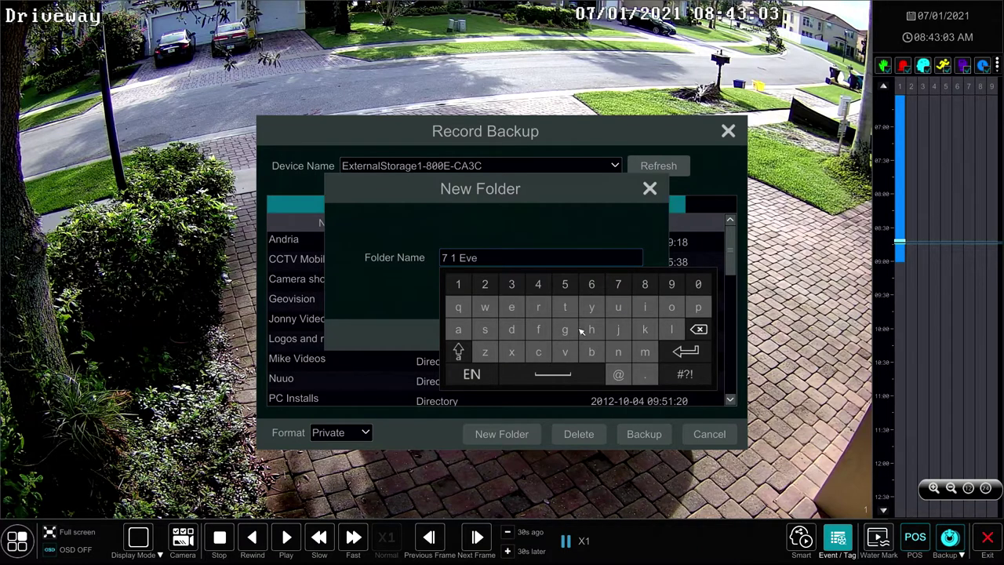
click(618, 352)
click(565, 306)
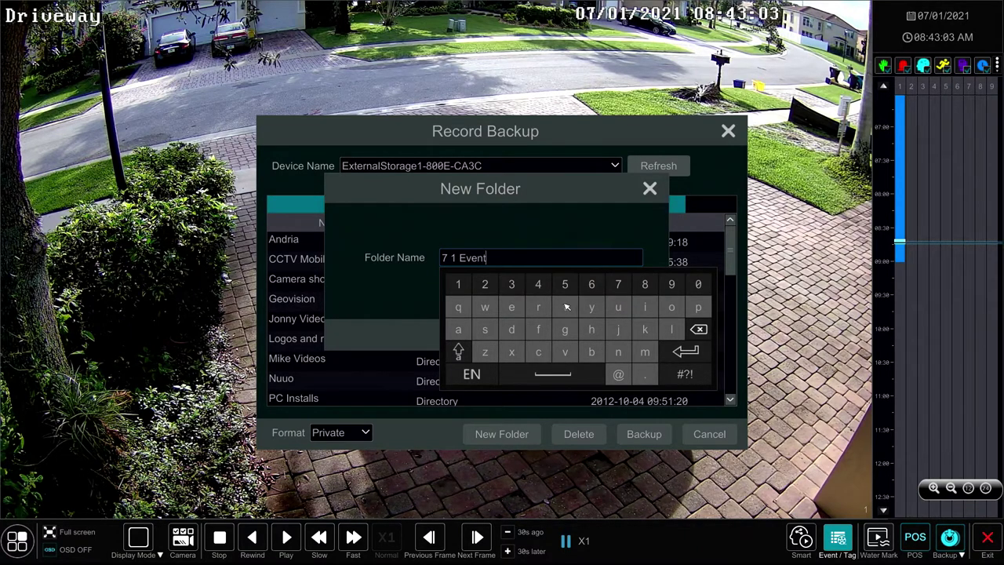
click(687, 352)
click(551, 334)
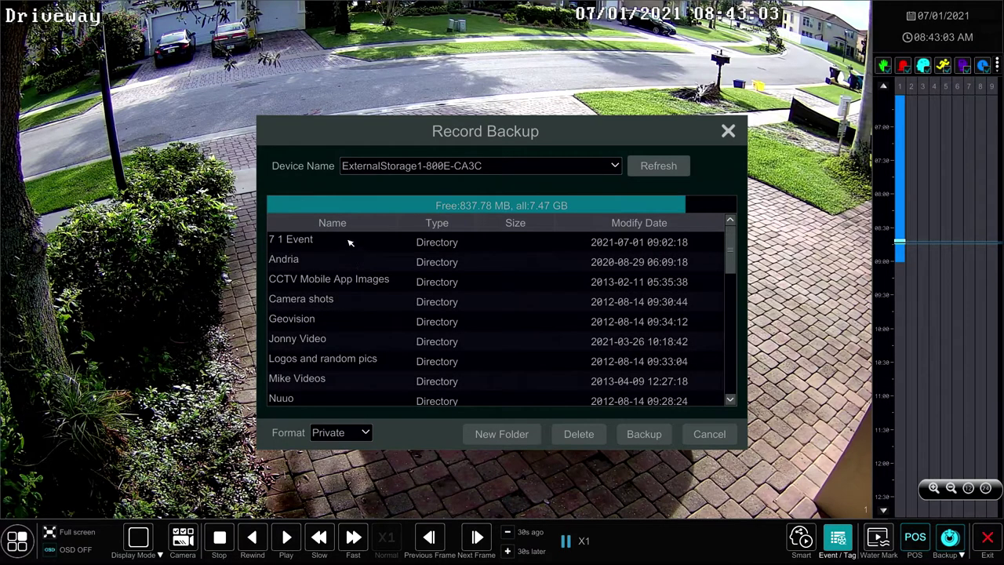
click(351, 243)
double_click(346, 246)
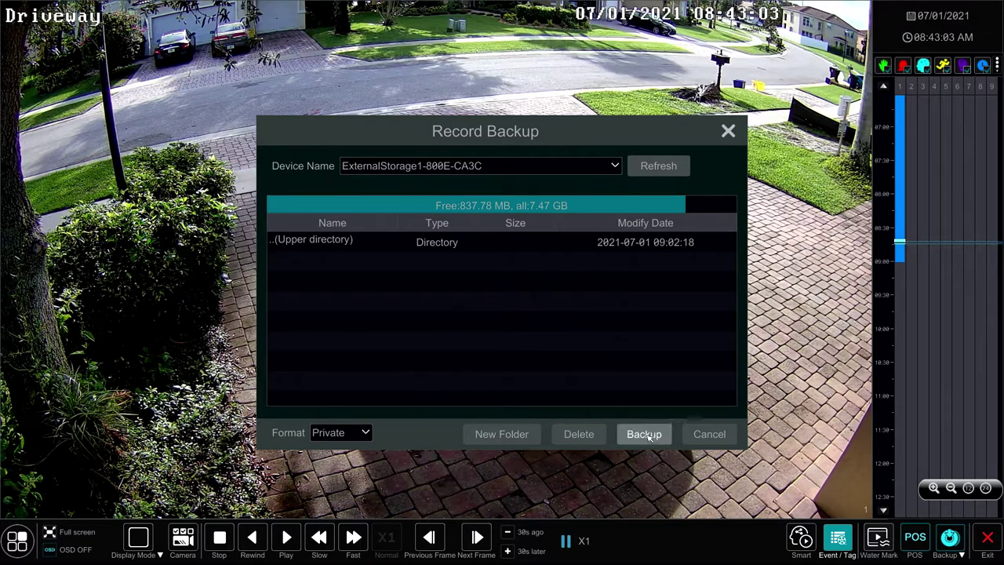
Back up the clip in AVI format with No Encryption
click(365, 433)
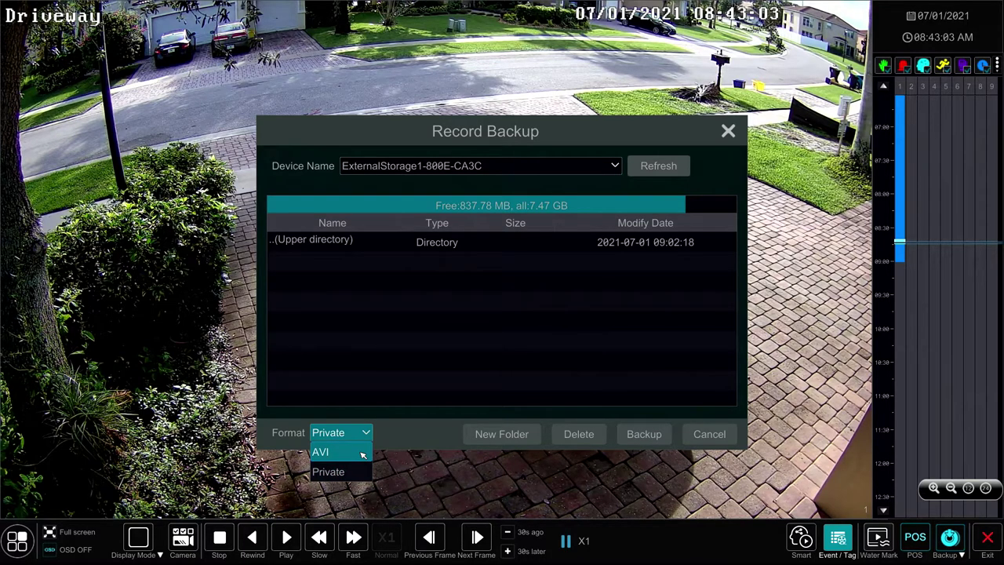
click(362, 454)
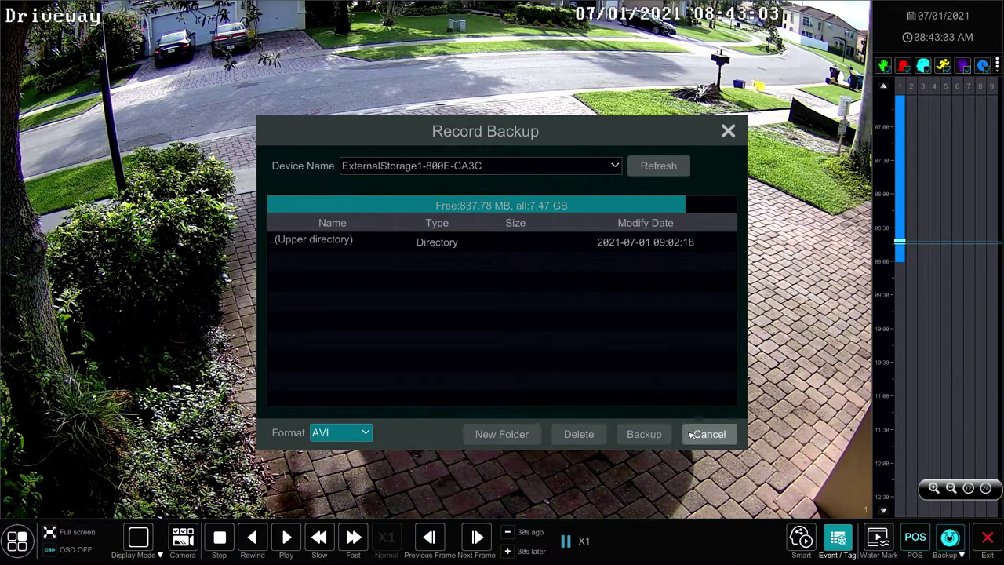
click(643, 436)
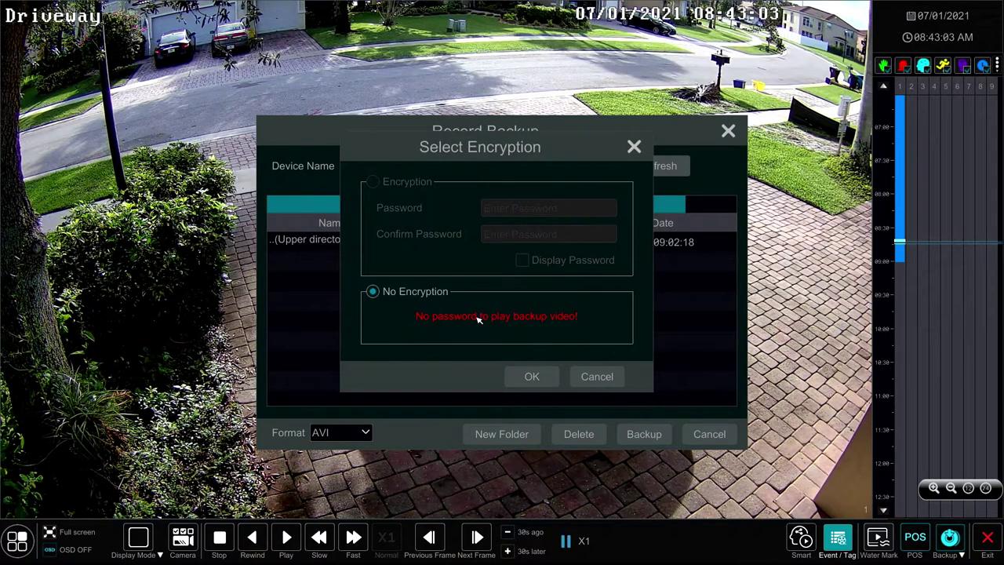
click(532, 378)
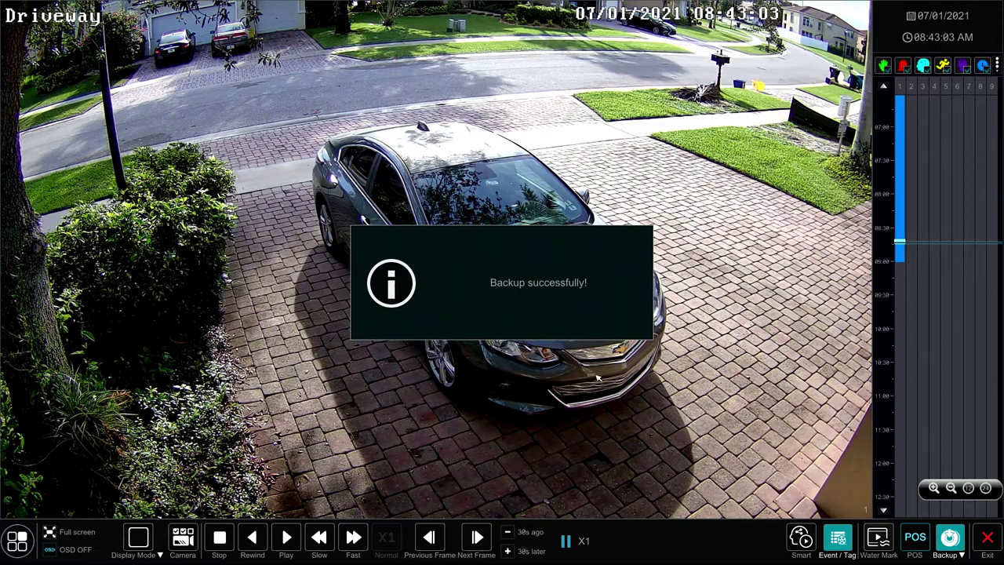
Exit the analytics clip and Intelligent Analytics, then open regular Playback from the start menu
click(989, 538)
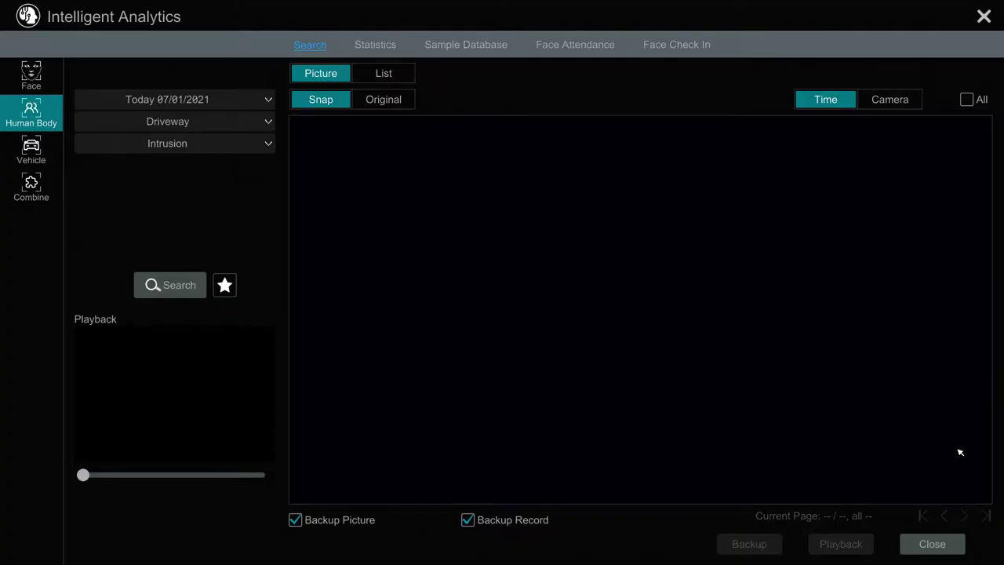
click(933, 548)
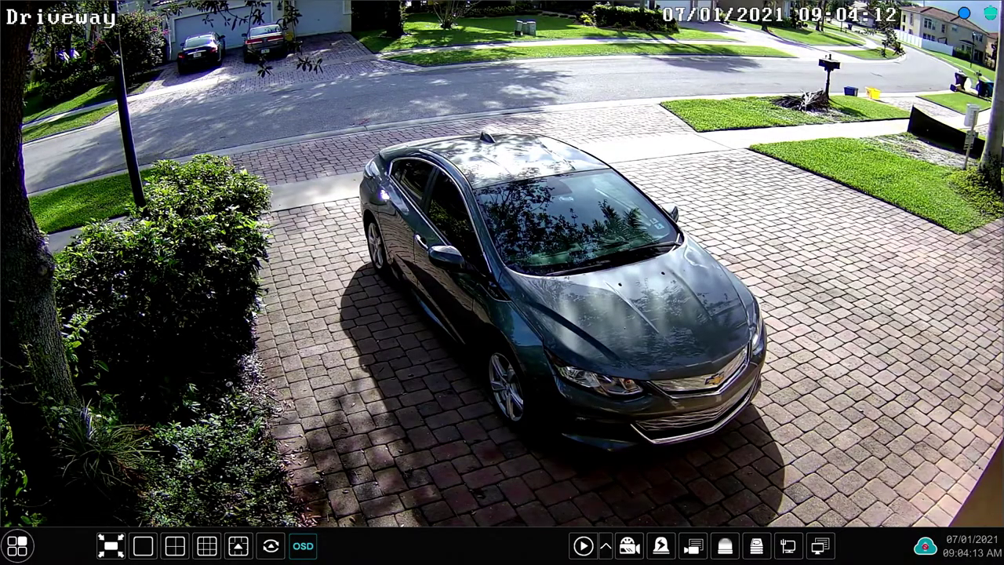
click(17, 545)
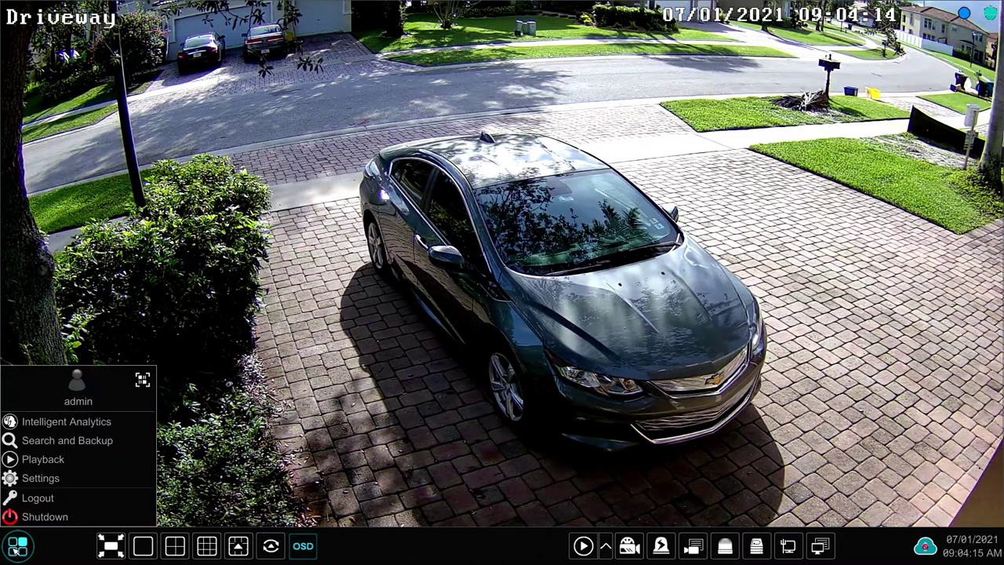
click(57, 460)
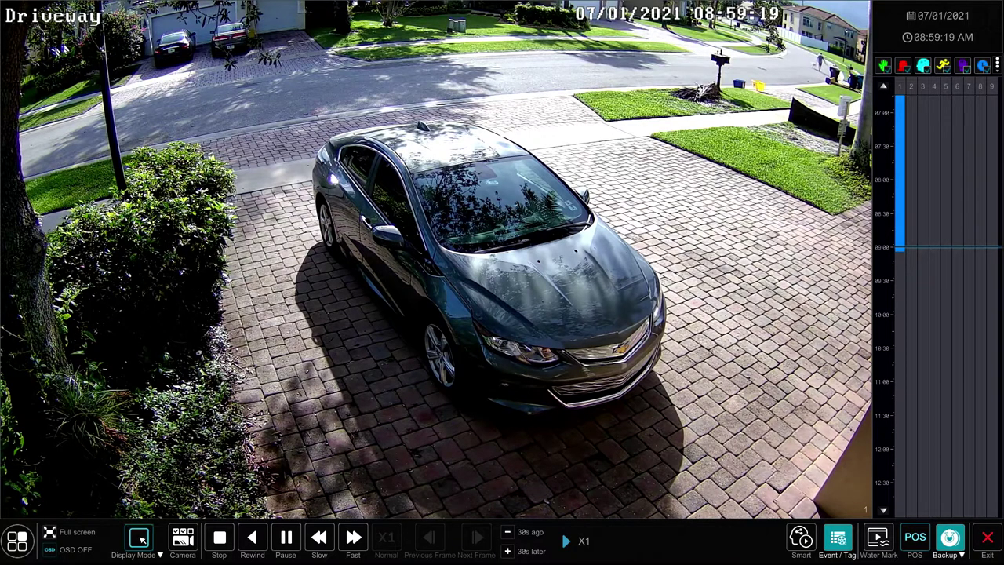
Switch to 4-Screen Display Mode and mark about 08:00–08:15 across channels 1–4
click(140, 538)
click(148, 497)
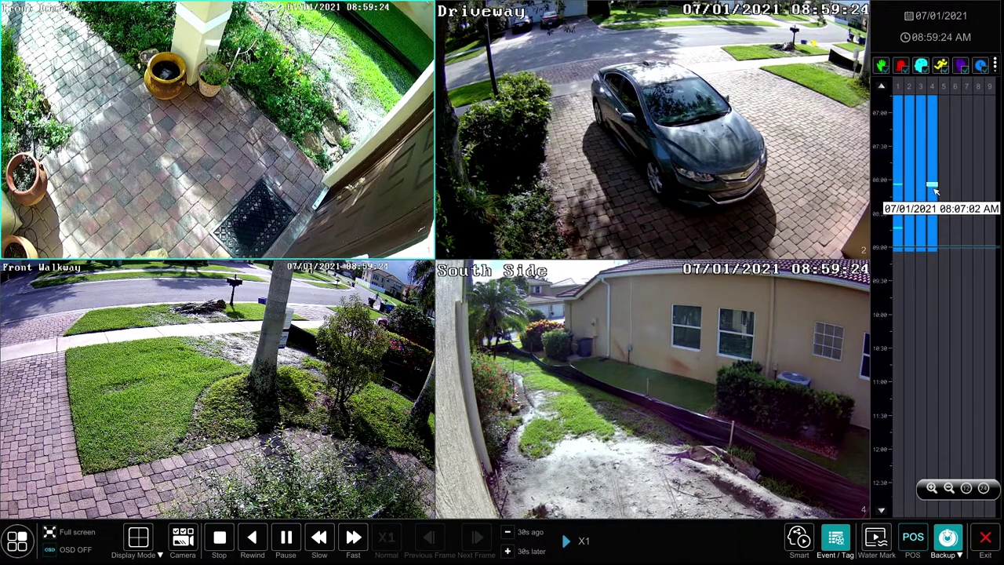
drag(929, 188, 898, 201)
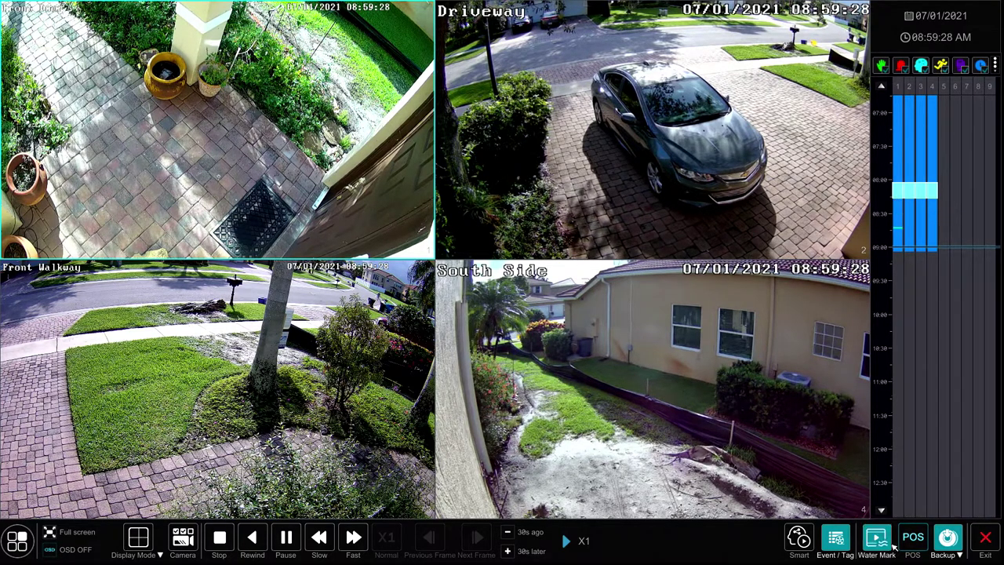
click(948, 538)
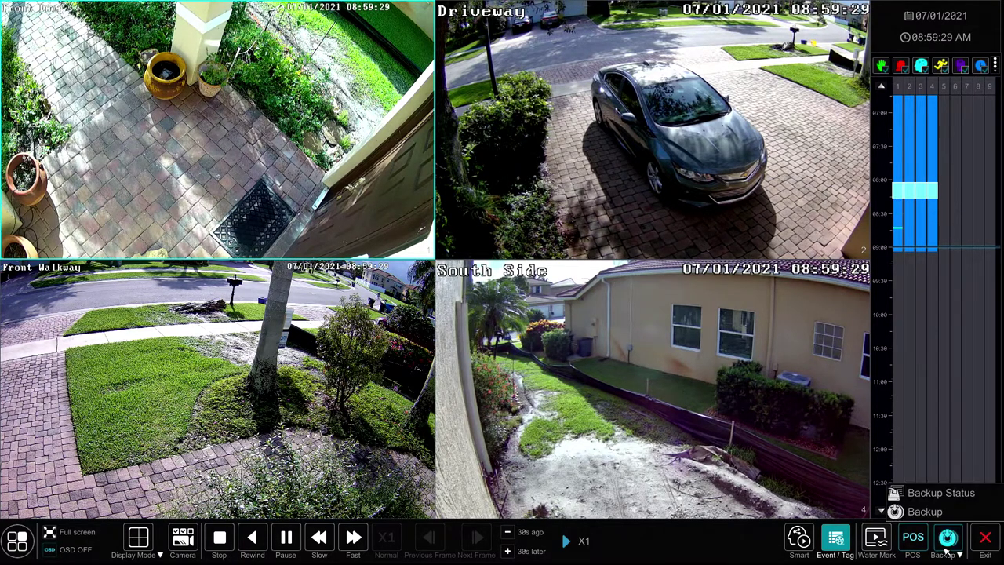
Open the backup settings for the marked four-camera range
click(924, 512)
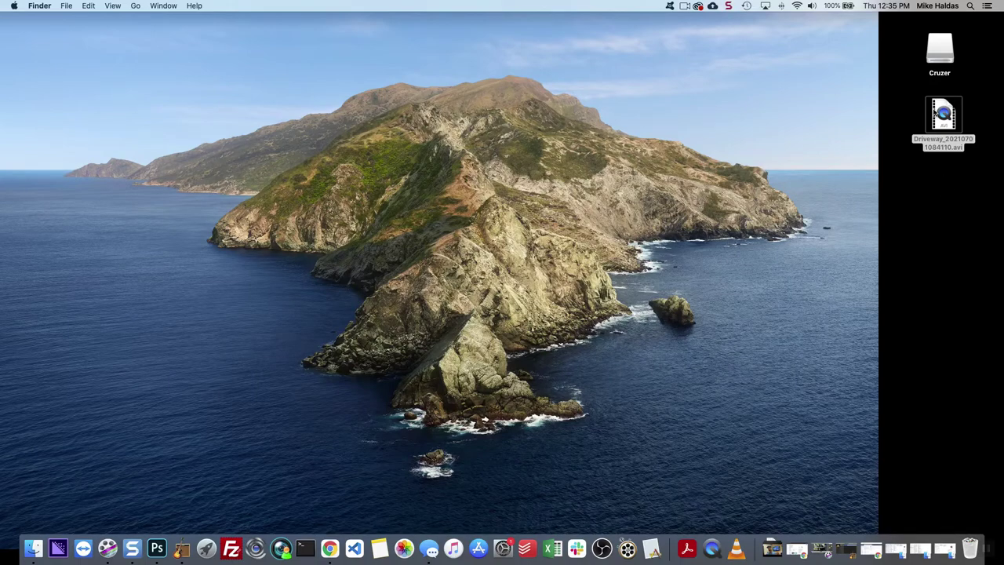
Open Driveway_20210701084110.avi from the desktop with VLC
drag(937, 116, 938, 135)
right_click(938, 136)
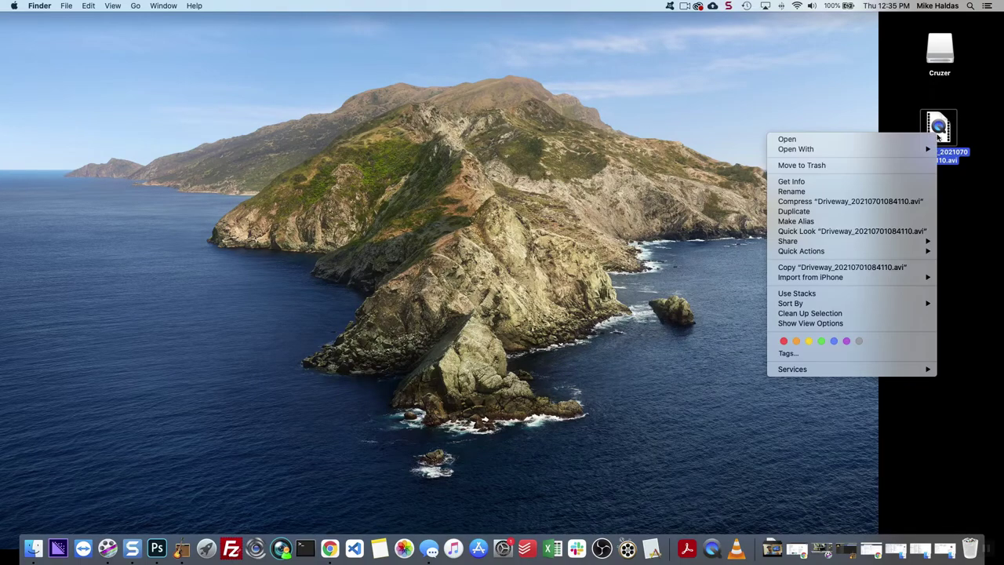
mouse_move(863, 149)
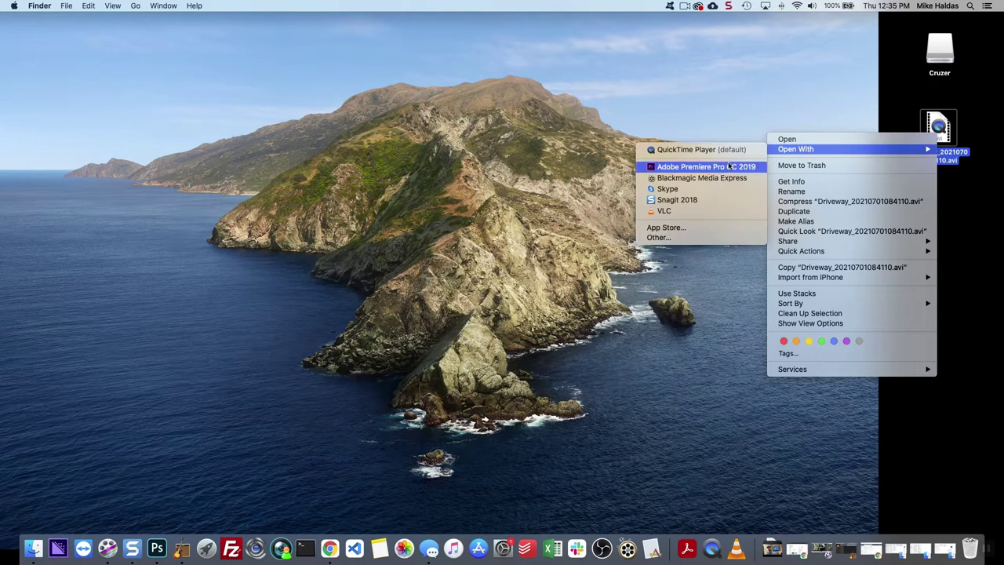
click(700, 211)
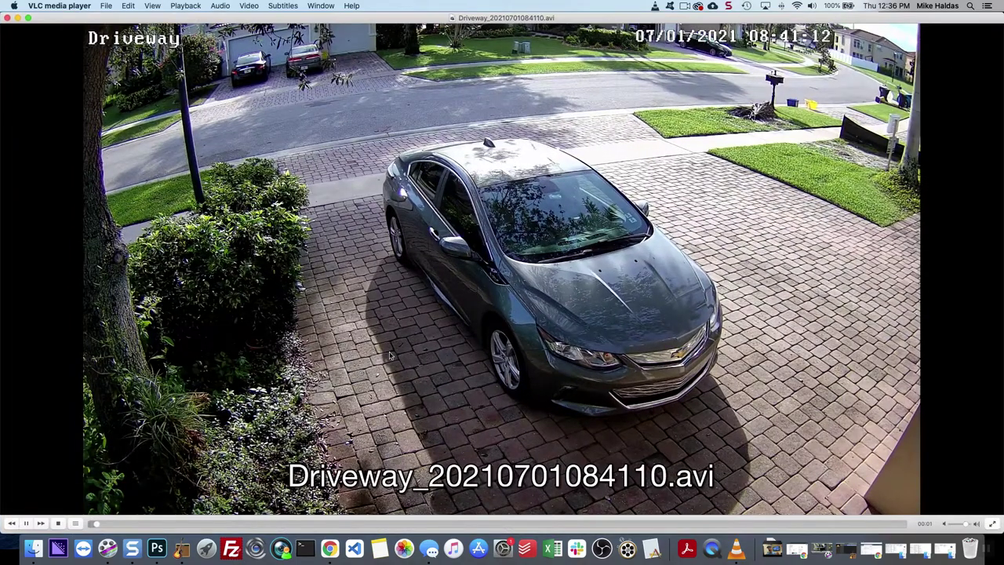
Scrub the VLC seek bar to about 08:42:40, where the person stands beside the car
click(189, 523)
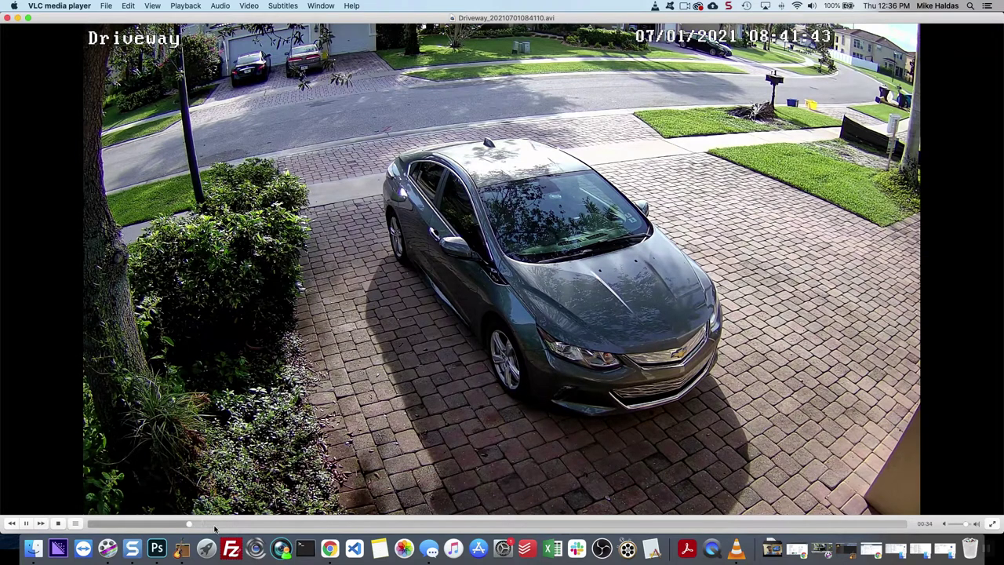
click(248, 523)
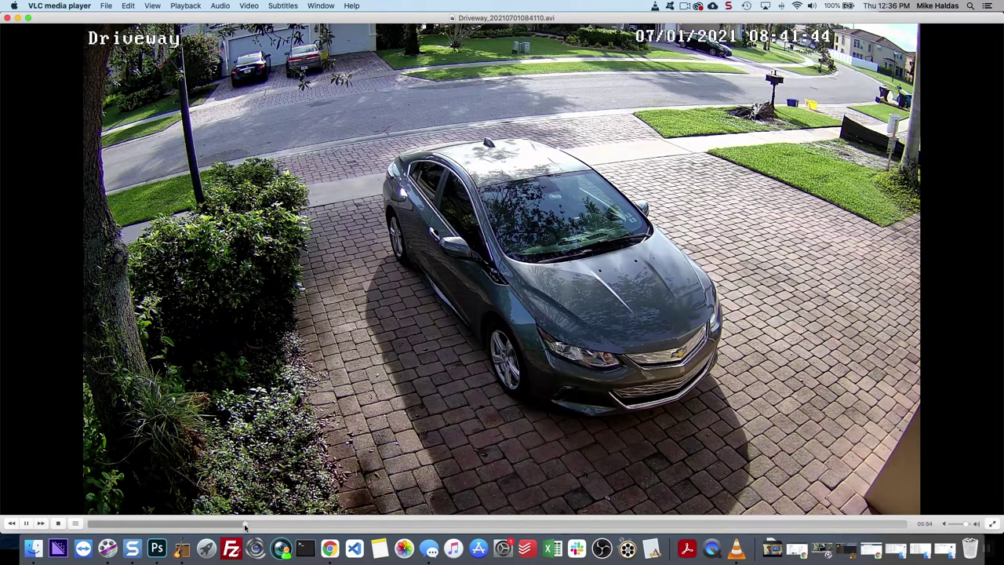
click(298, 523)
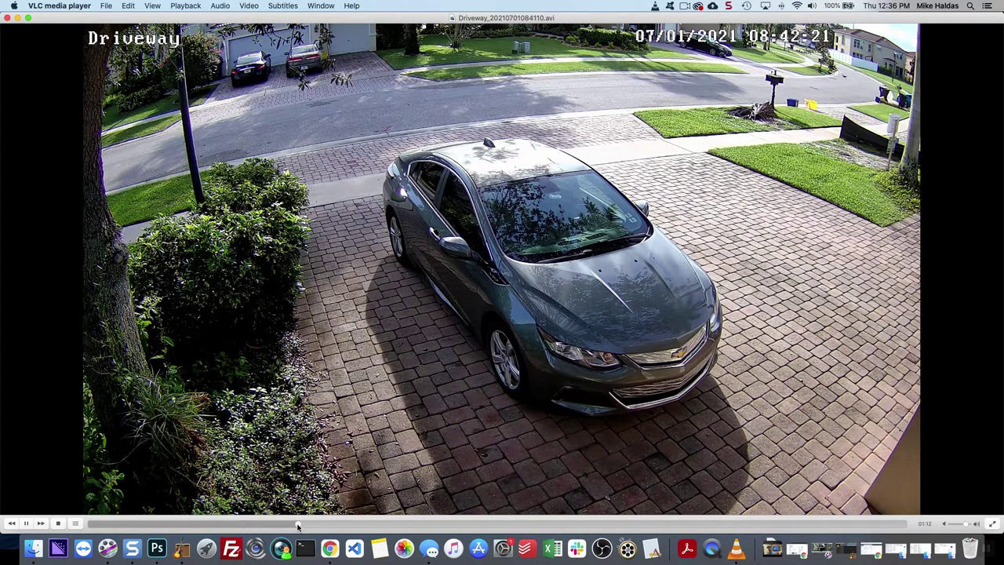
click(350, 523)
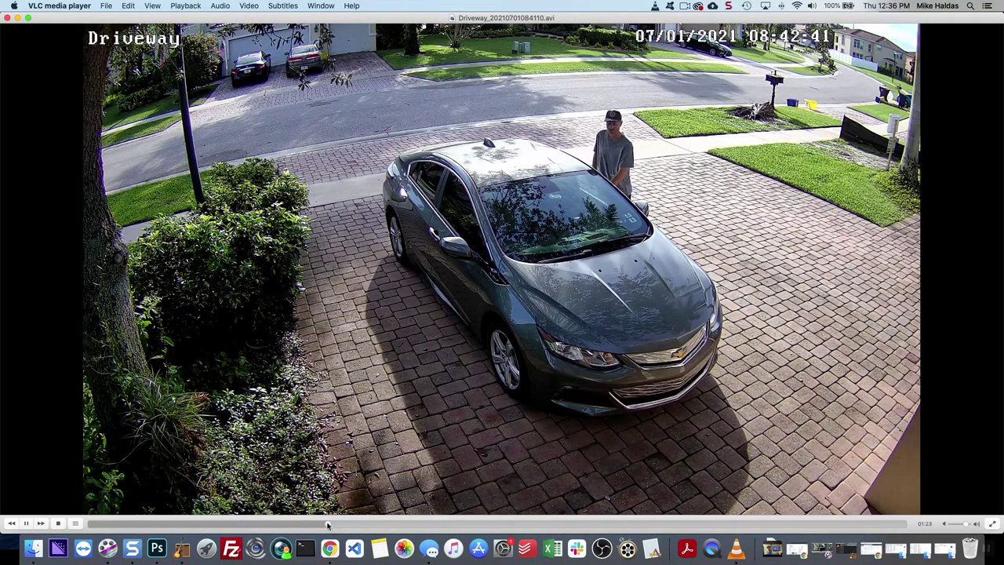
click(325, 523)
click(298, 523)
click(317, 523)
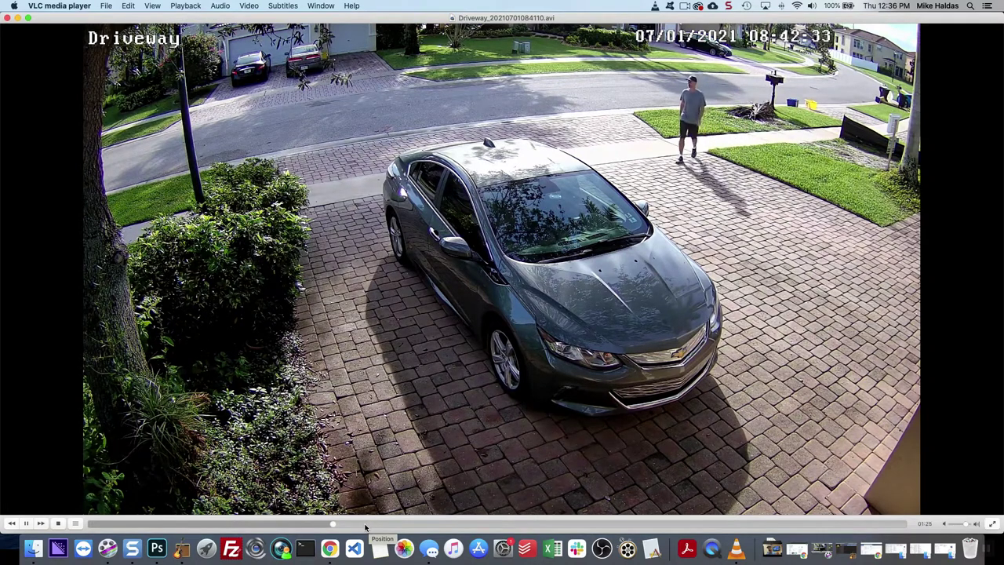
click(365, 524)
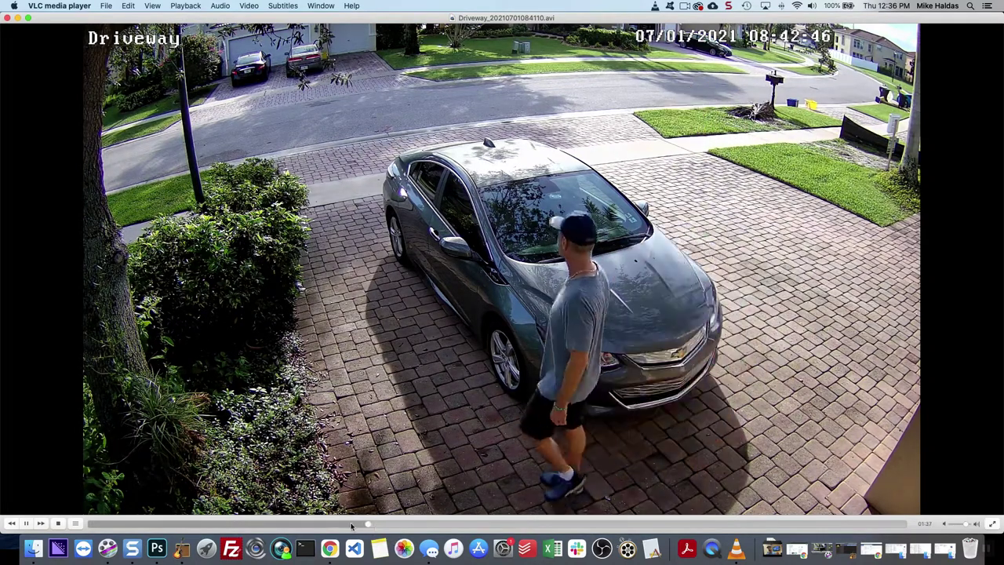
click(355, 523)
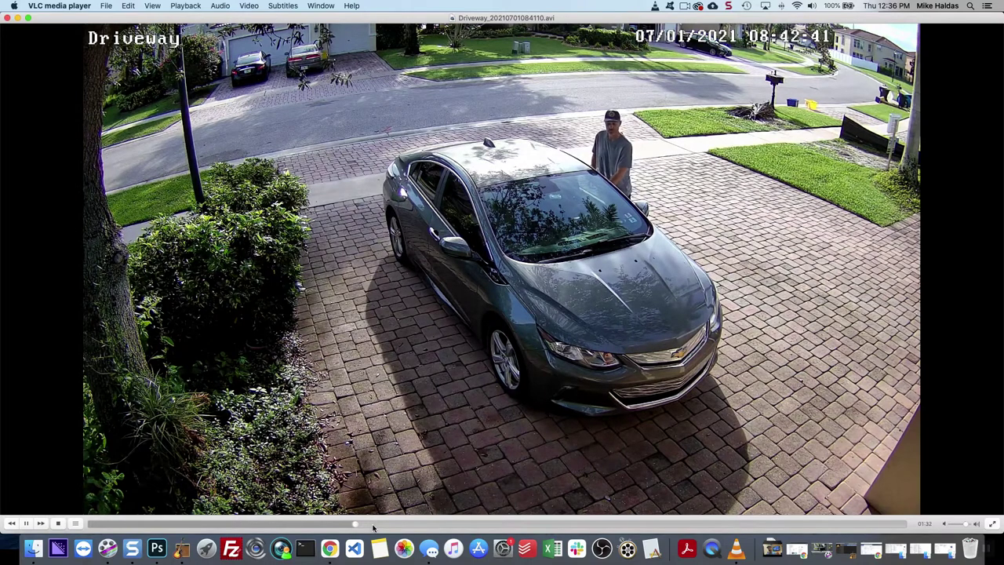